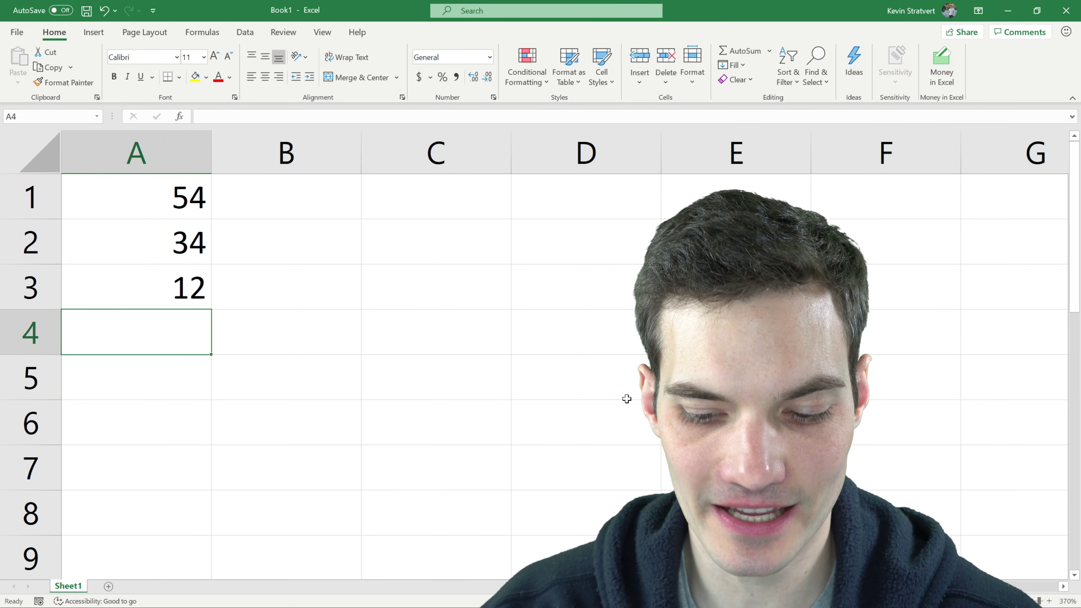
Total 54, 34 and 12 into cell A4 with =SUM(A1:A3) so it shows 100
key(alt+equal)
key(Return)
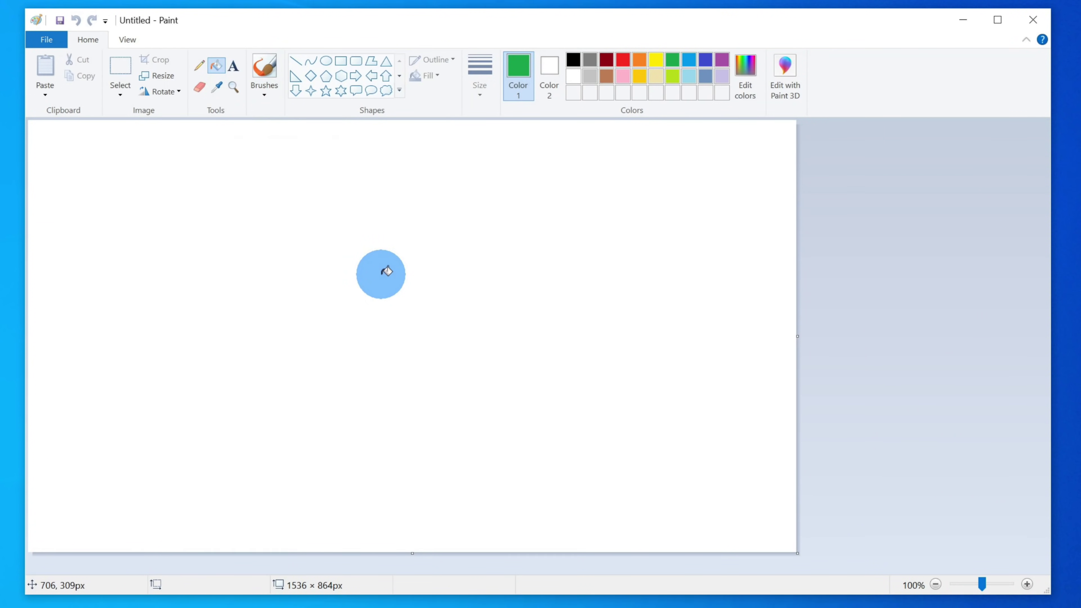
Fill the blank Paint canvas with green
click(387, 272)
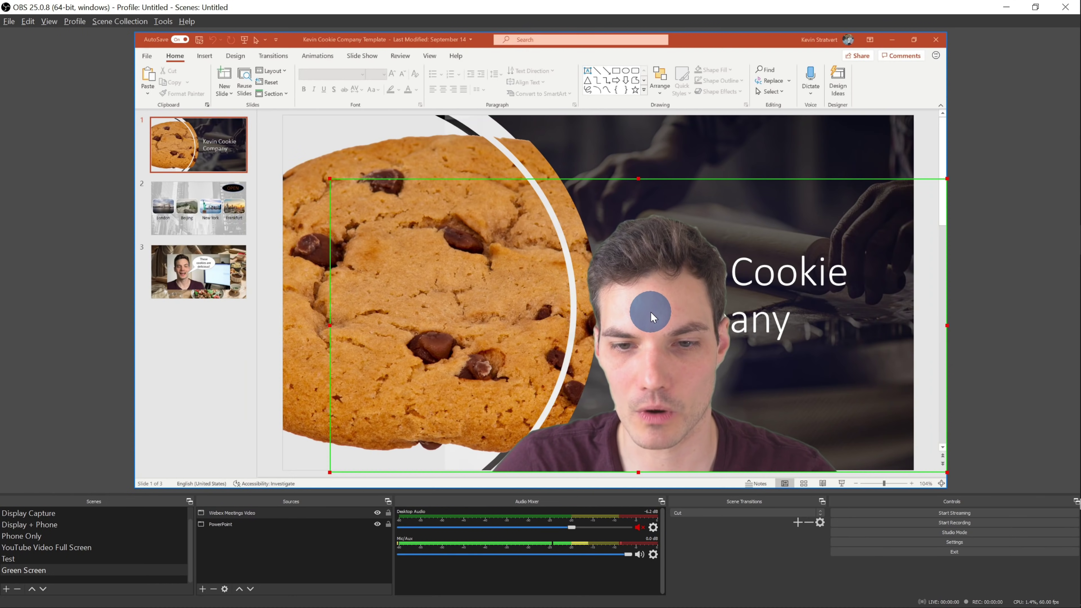
Nudge the chroma-keyed webcam image slightly right over the slide in the preview
drag(651, 312, 673, 317)
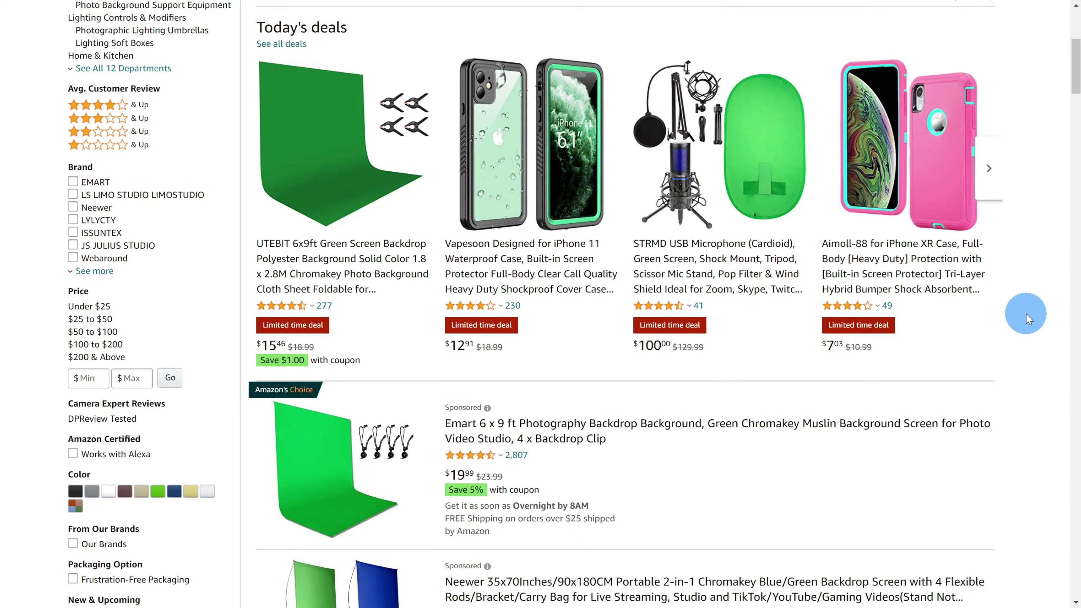
Scroll the Amazon results past the Emart listings to the LYLYCTY and Issuntex backdrops
scroll(1031, 302, down, 4)
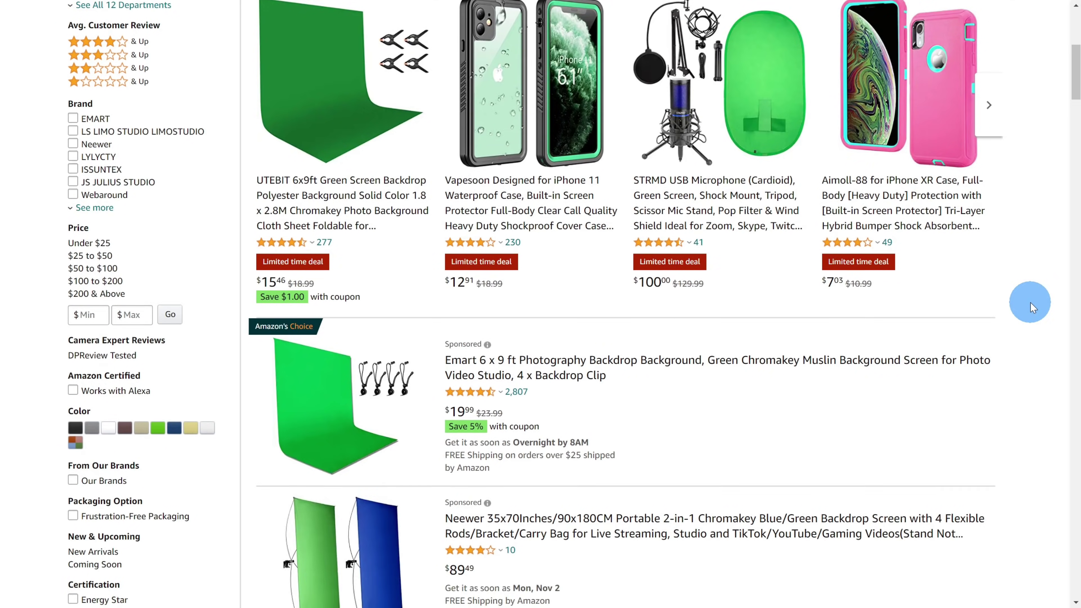
scroll(1030, 301, down, 5)
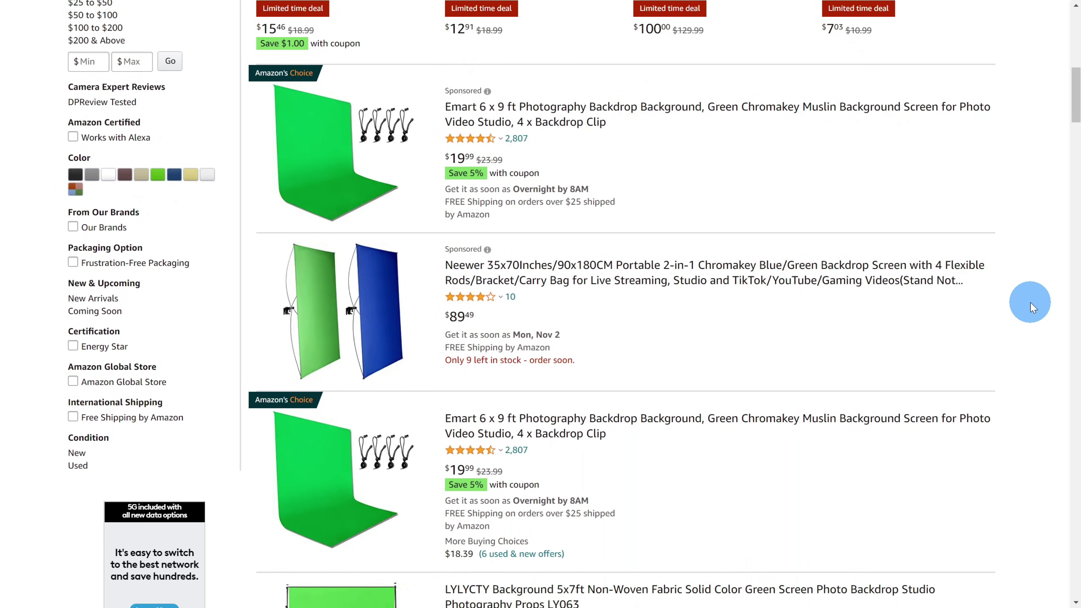
scroll(1031, 302, down, 5)
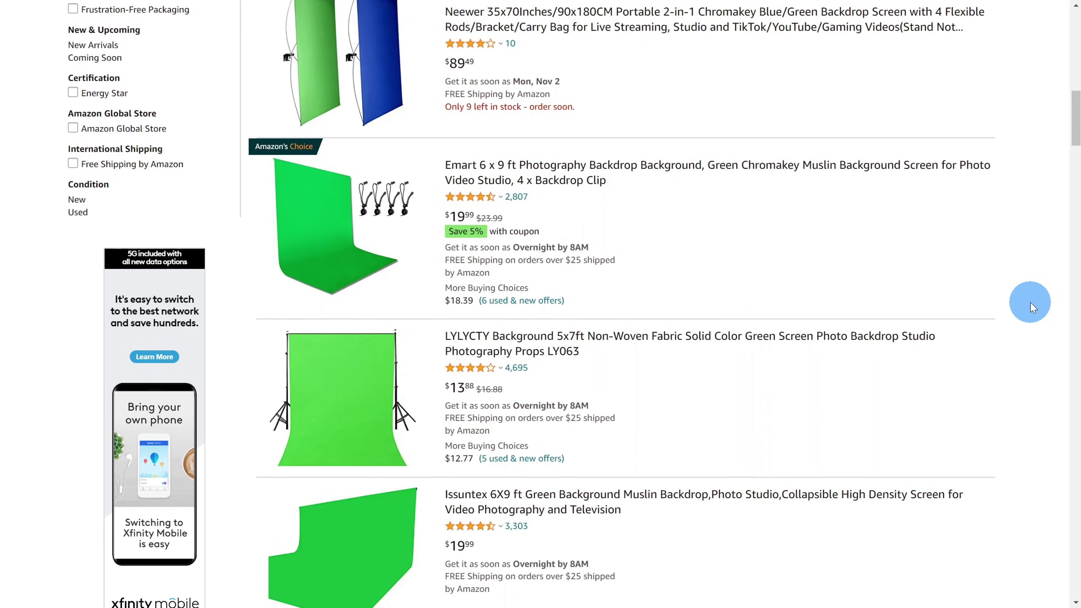
scroll(1031, 302, down, 3)
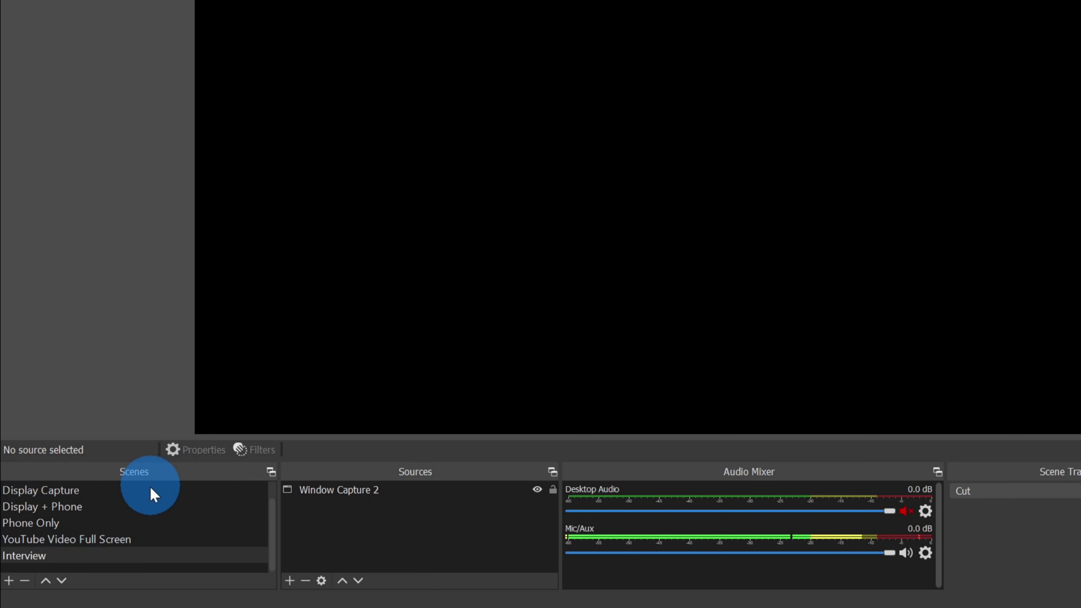
Add an empty scene named 'Green Screen' to the Scenes list
click(12, 586)
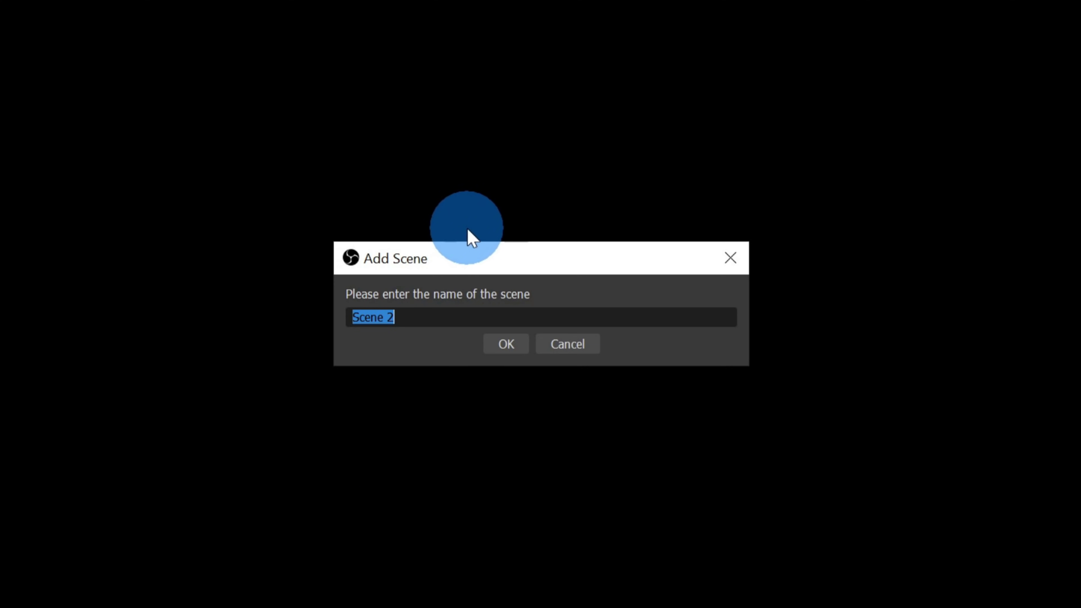
text(Green Screen)
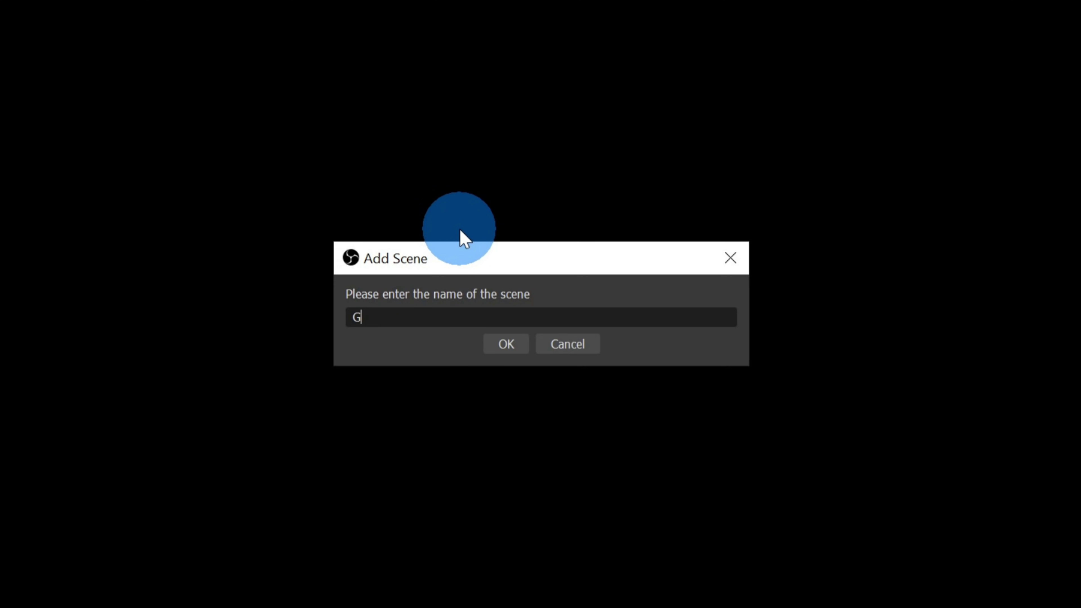
click(506, 344)
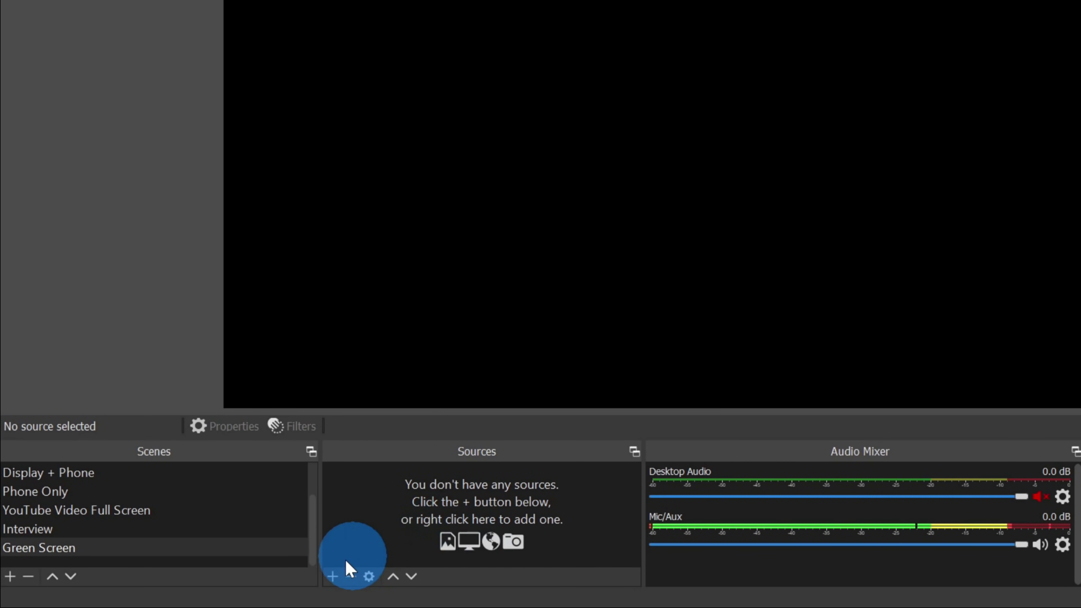
Add a Video Capture Device source using the Cam Link 4K device to the Green Screen scene
click(332, 578)
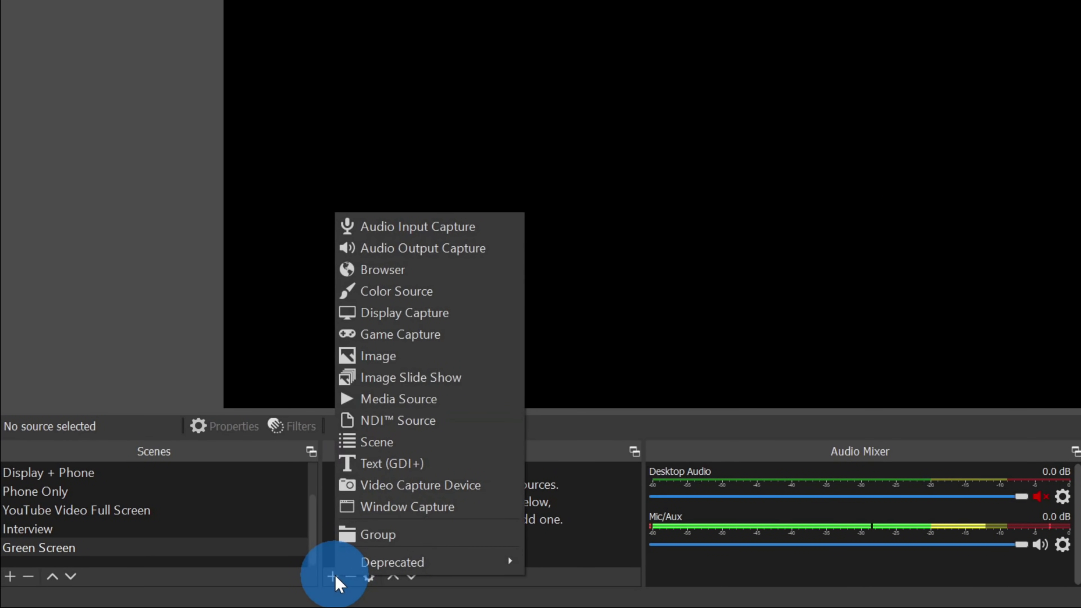
click(449, 491)
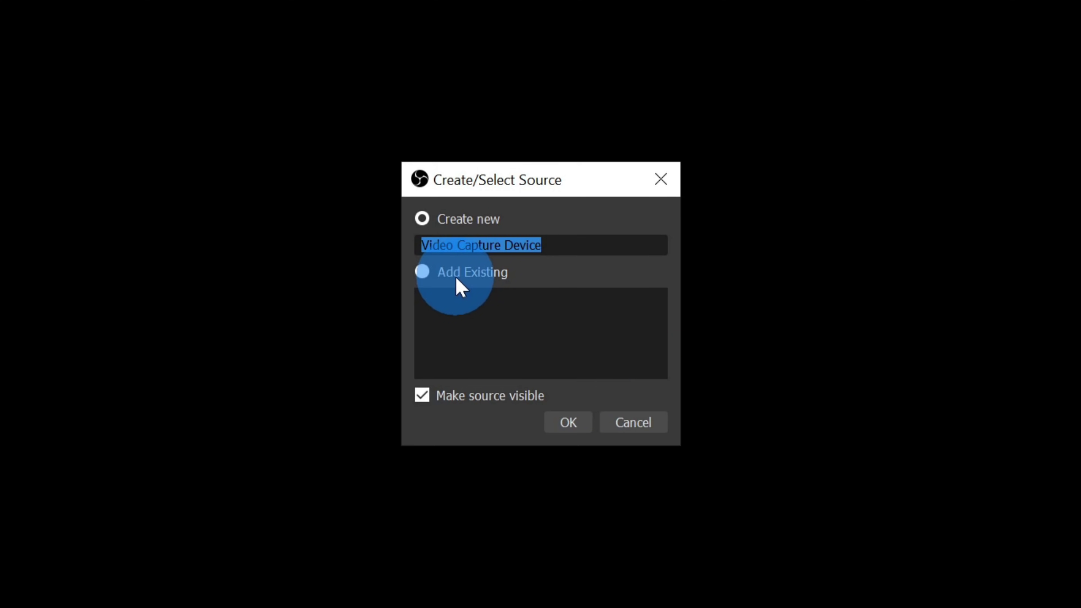
click(570, 421)
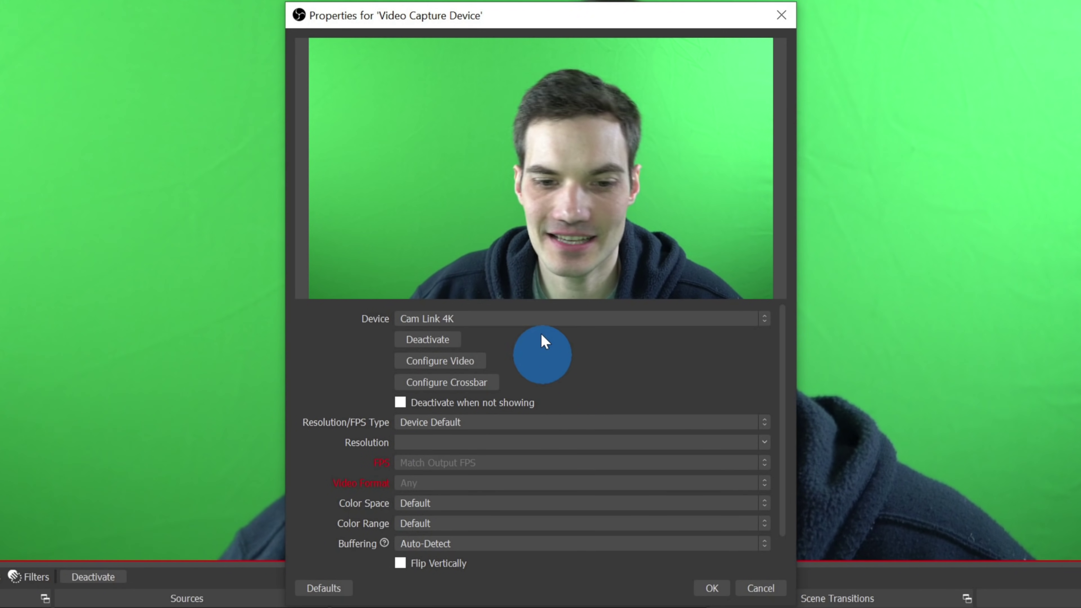
click(547, 318)
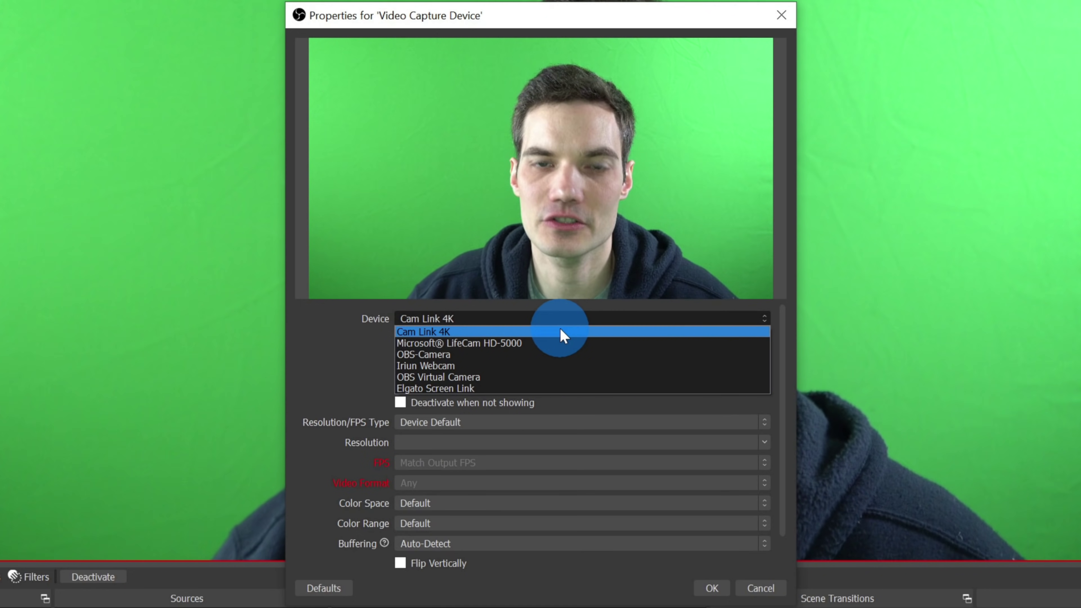
click(561, 332)
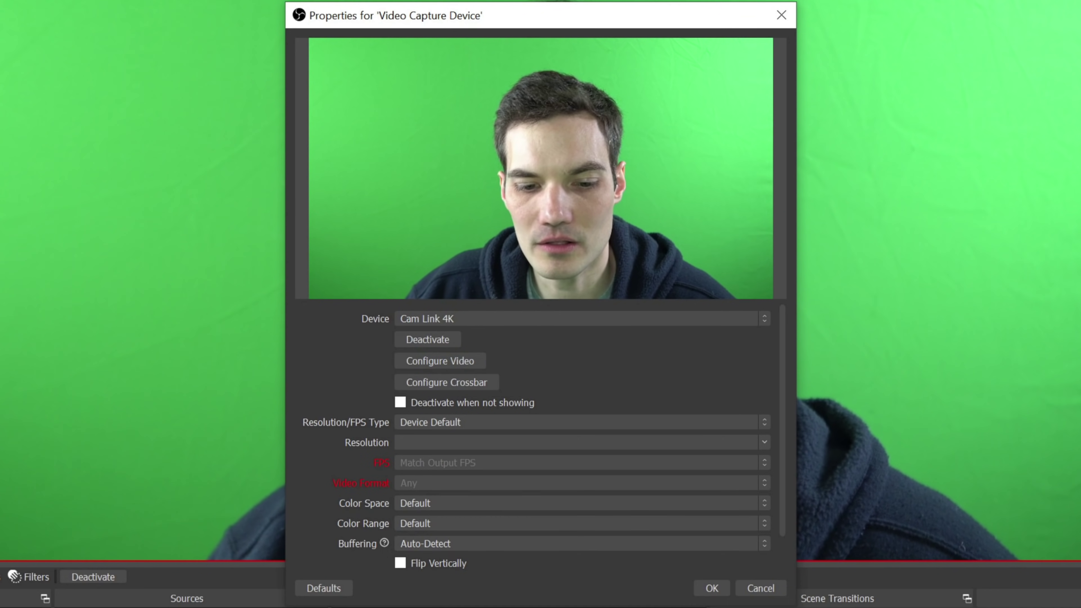
click(714, 595)
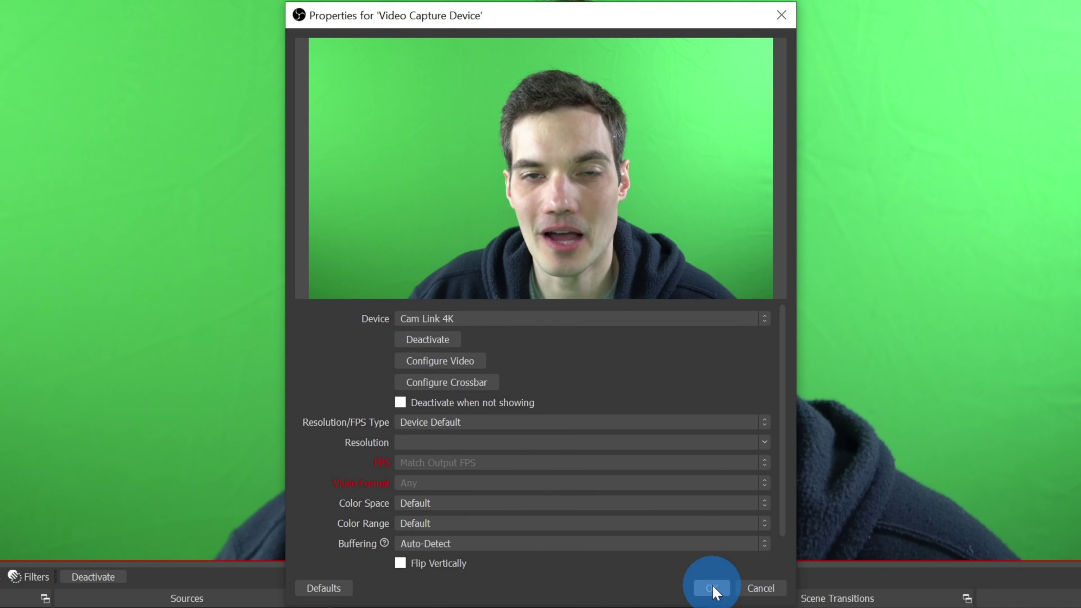
click(712, 588)
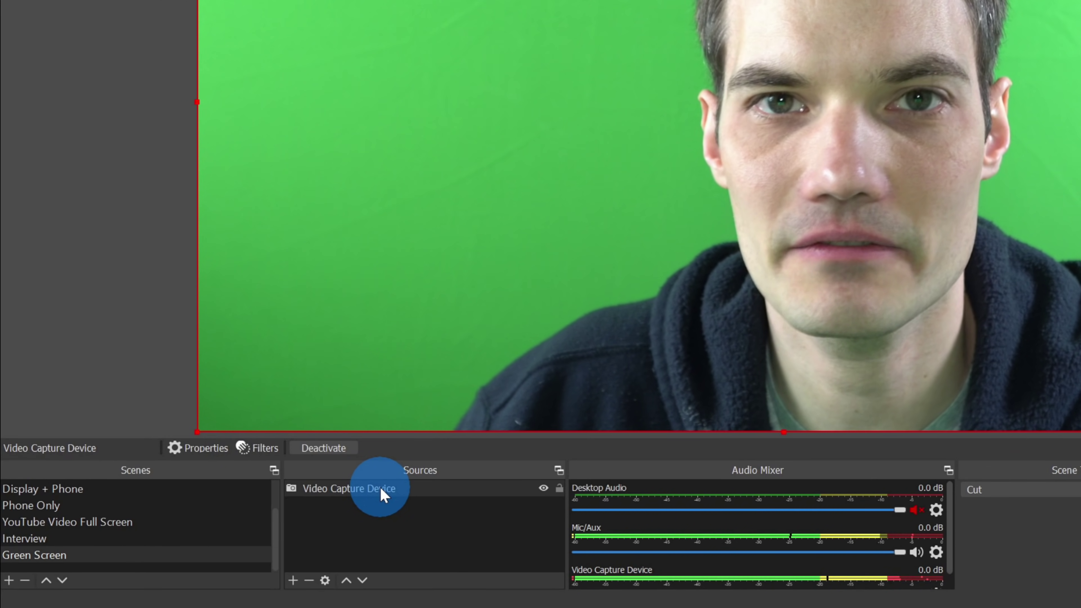
Open the Filters window from the Video Capture Device's context menu in the preview
right_click(381, 489)
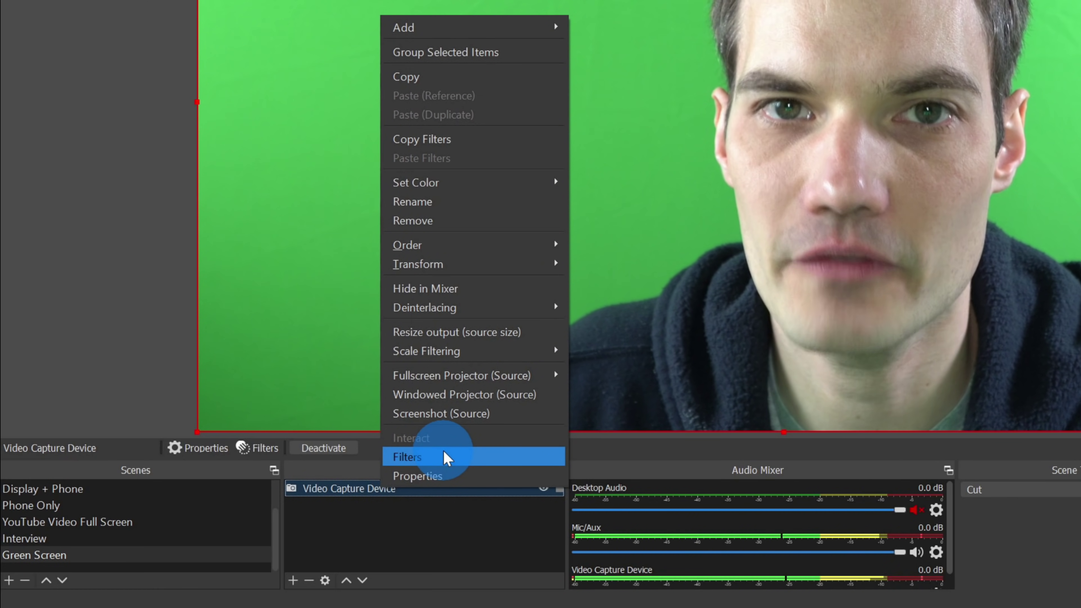
click(446, 458)
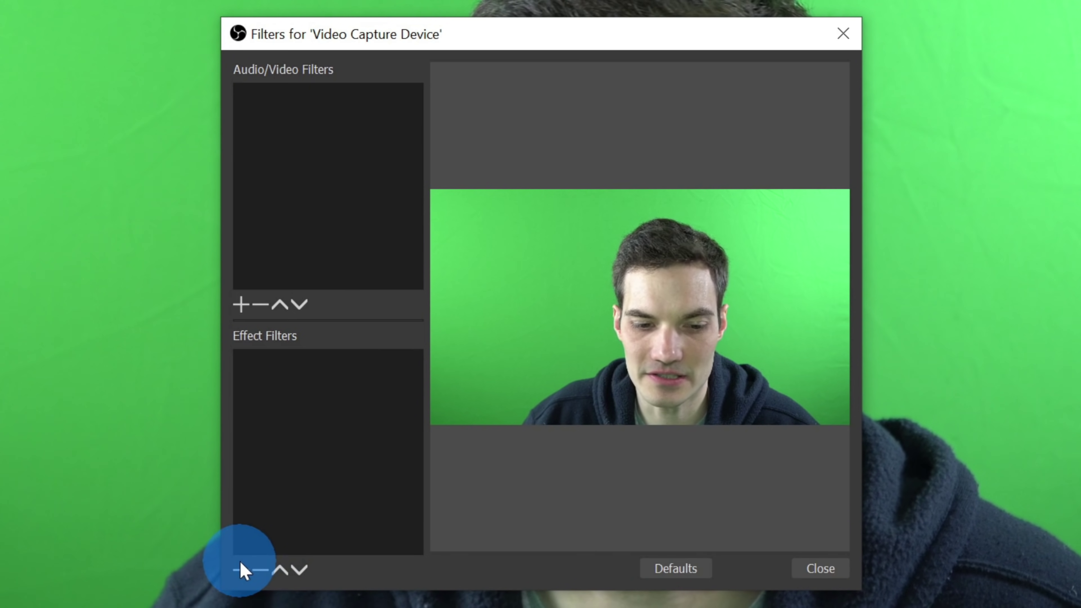
Add a Chroma Key effect filter with its default name to the Video Capture Device
click(241, 570)
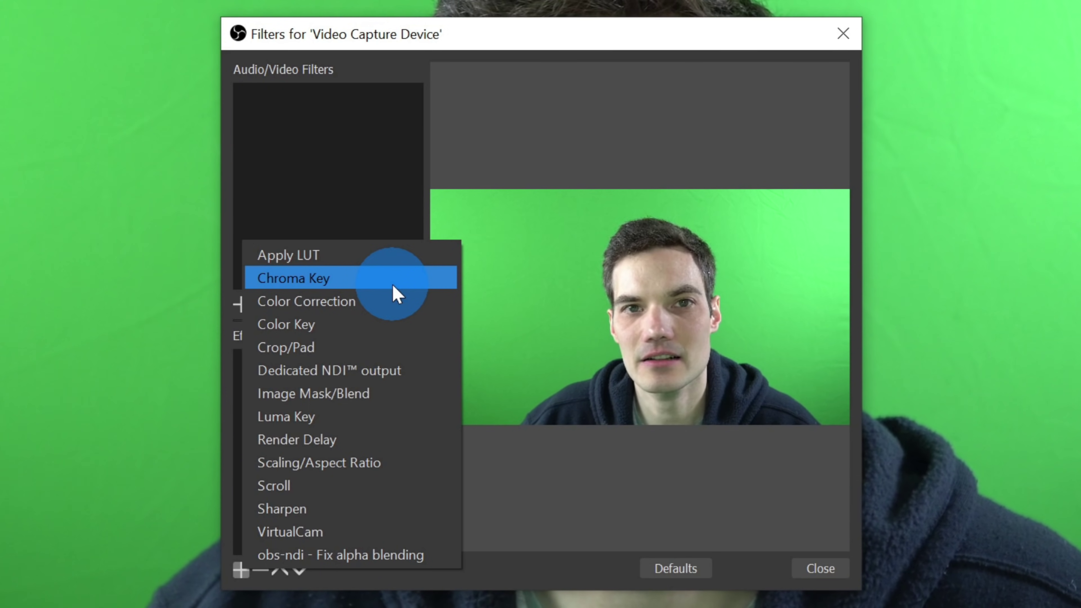
click(393, 285)
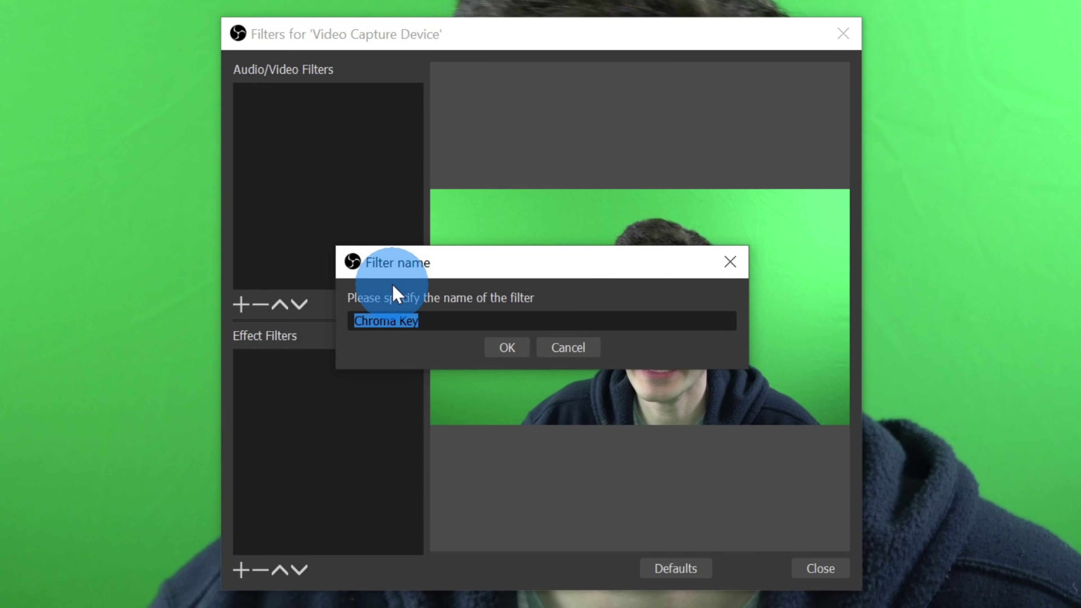
click(508, 349)
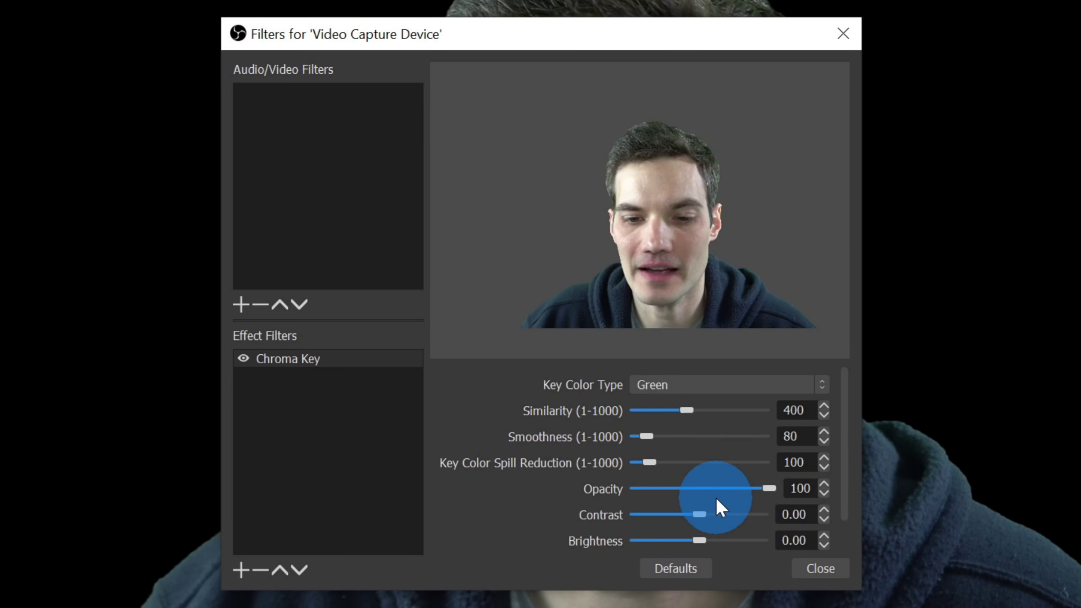
click(699, 389)
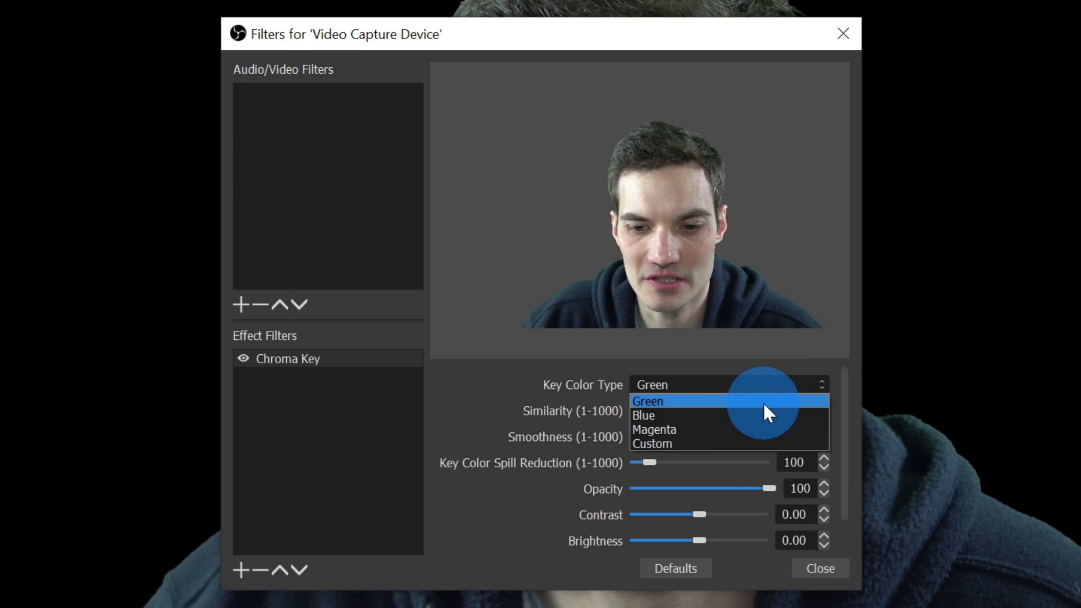
click(765, 404)
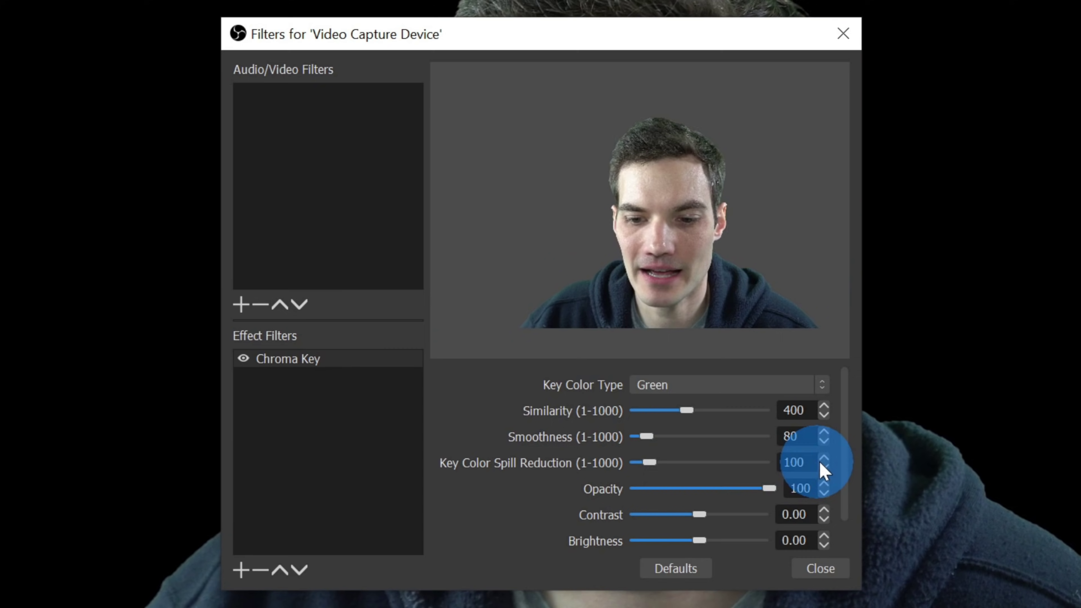
Raise Key Color Spill Reduction from 100 to 120, then close the Filters window
scroll(822, 458, up, 10)
scroll(822, 458, up, 6)
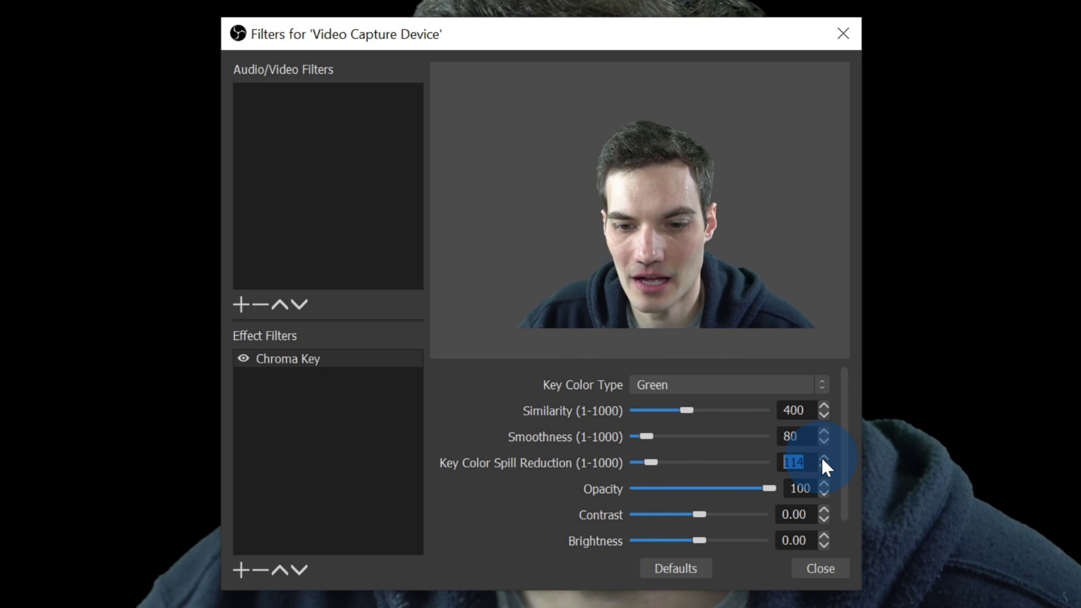
scroll(822, 458, up, 3)
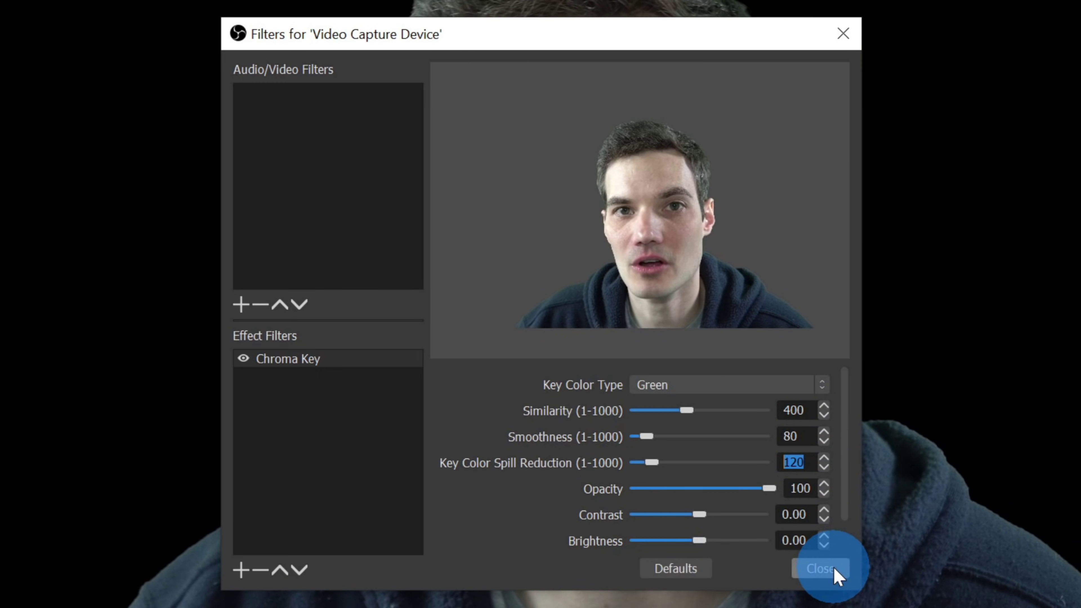
click(820, 569)
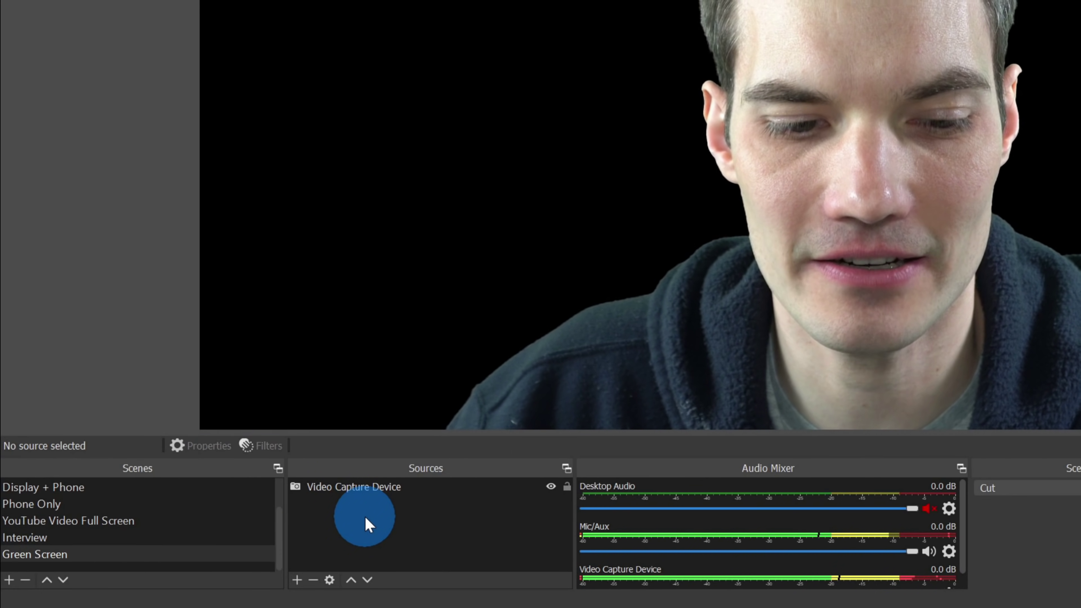
Open the add-source menu under the Sources panel
click(291, 585)
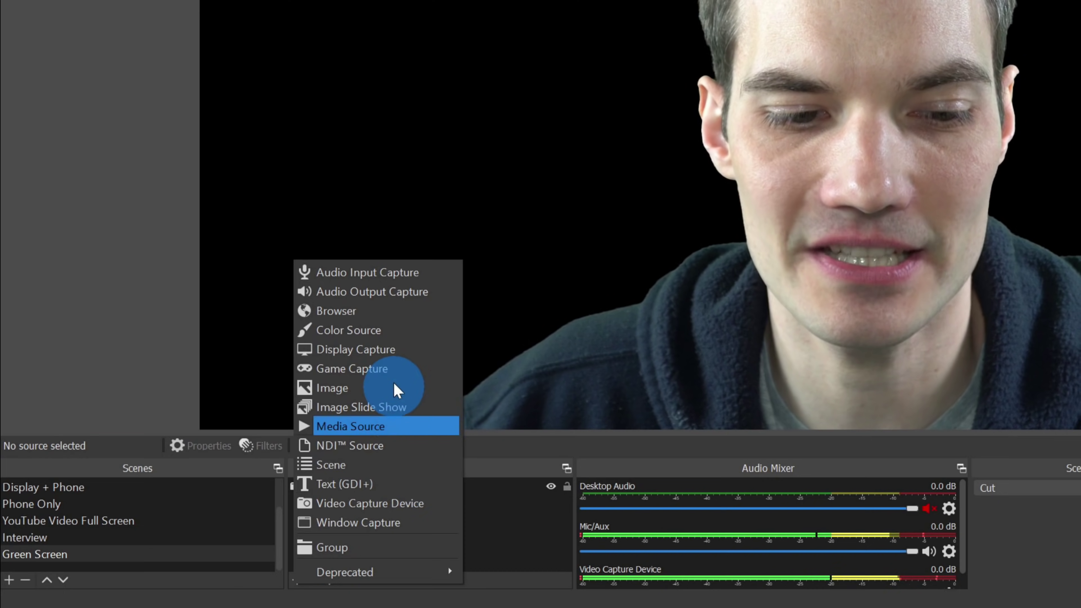
Add an Image source with Weather.jpg as its image file to the Green Screen scene
click(397, 388)
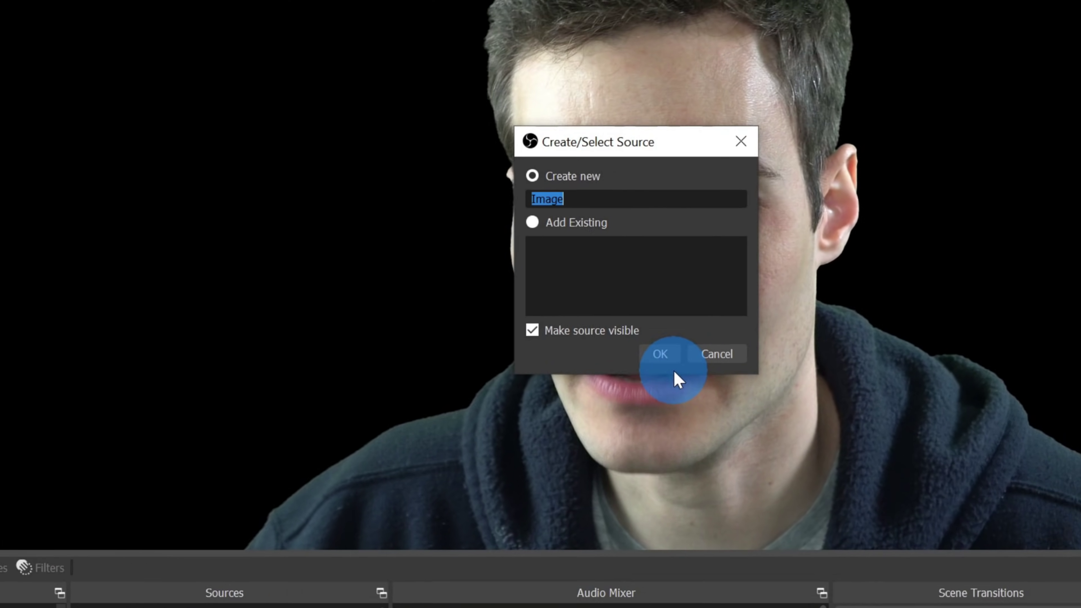
click(672, 362)
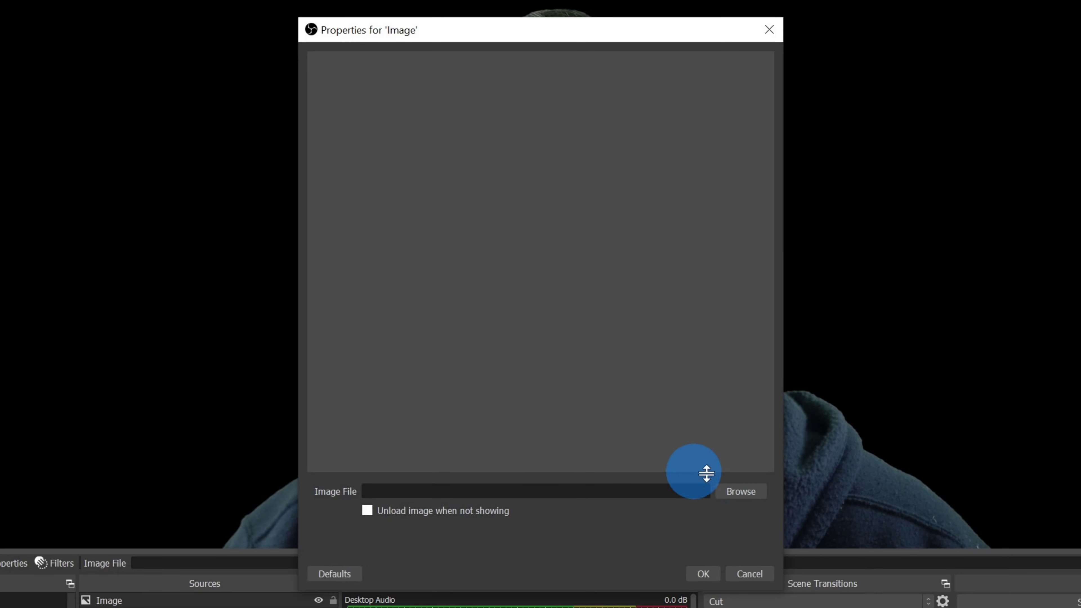
click(741, 492)
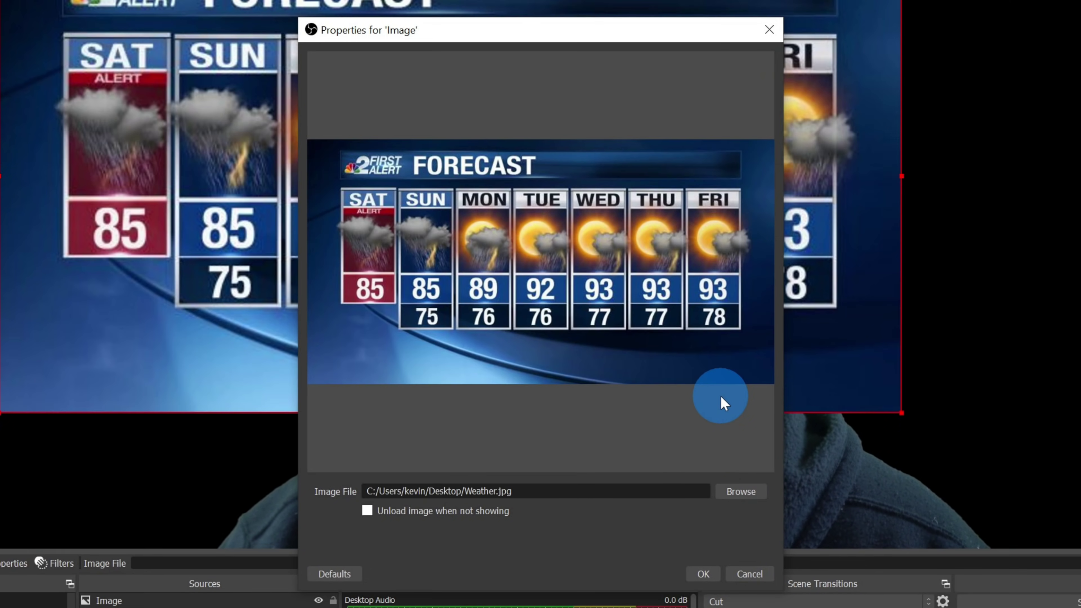
click(698, 575)
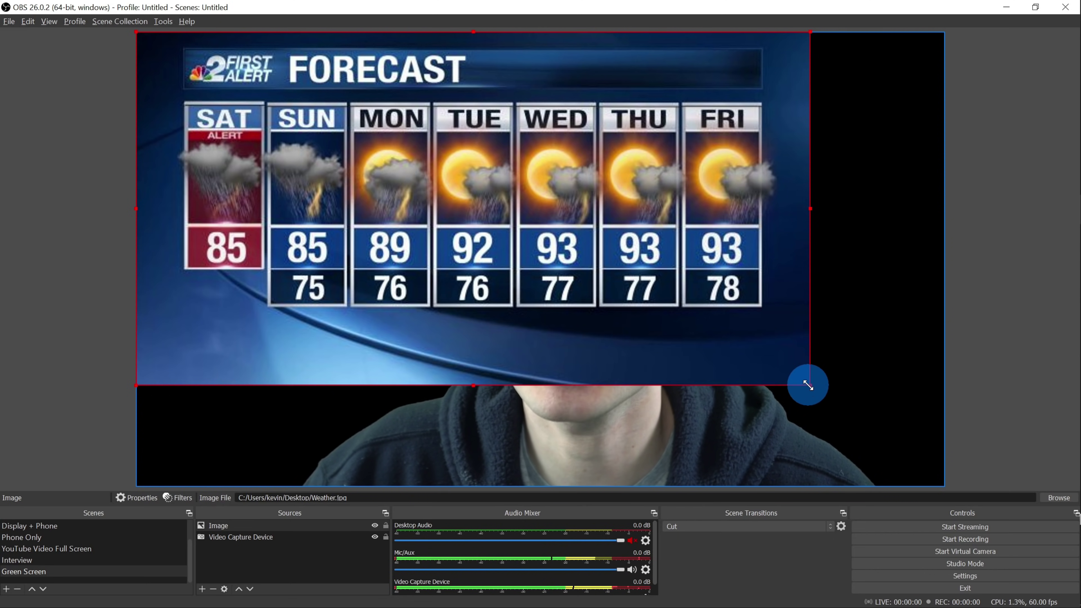
Resize the Weather.jpg forecast image and shift it left so it fills the whole canvas
drag(808, 385, 971, 486)
drag(739, 306, 705, 300)
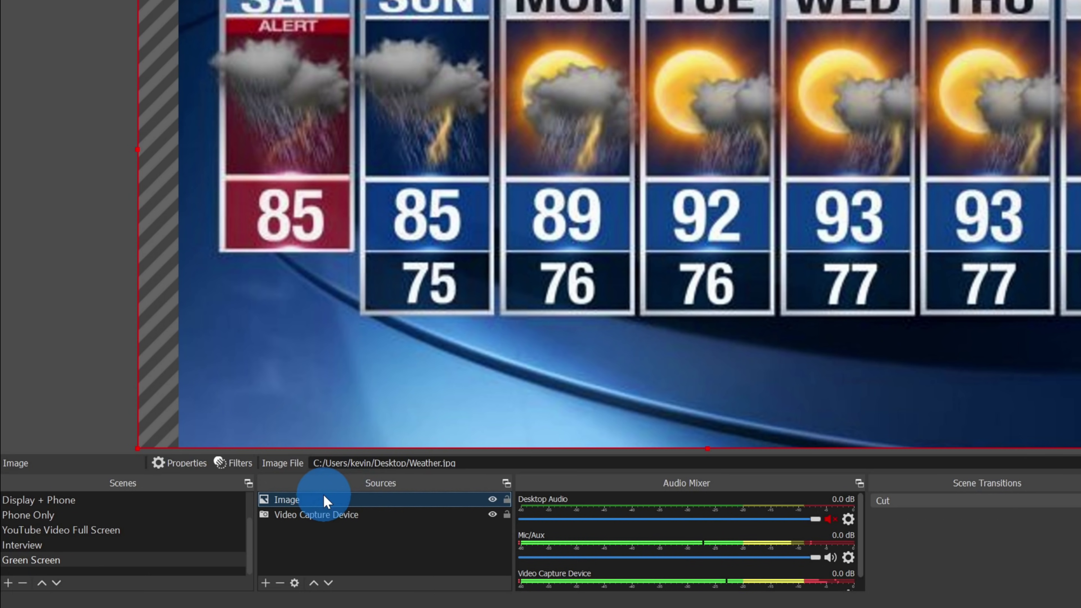
Move Video Capture Device above Image in Sources so the presenter appears over the forecast
click(324, 513)
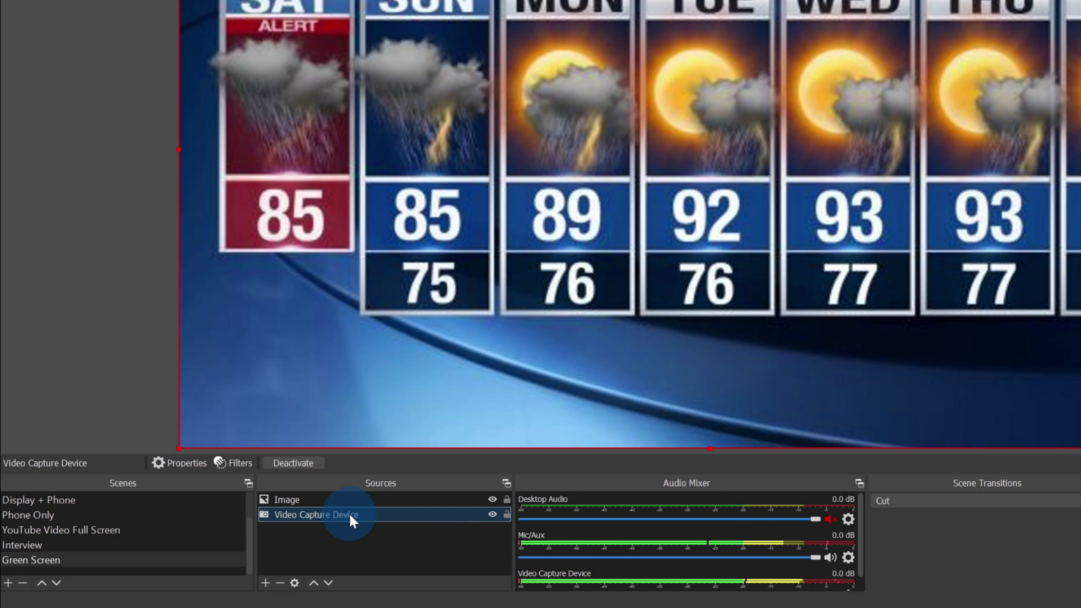
drag(351, 516, 351, 498)
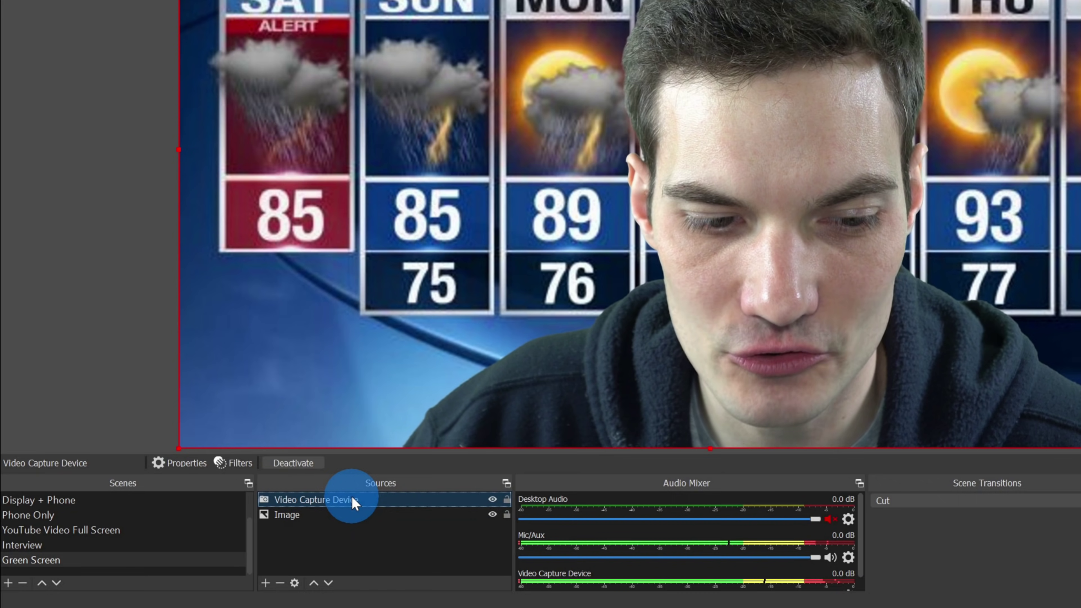